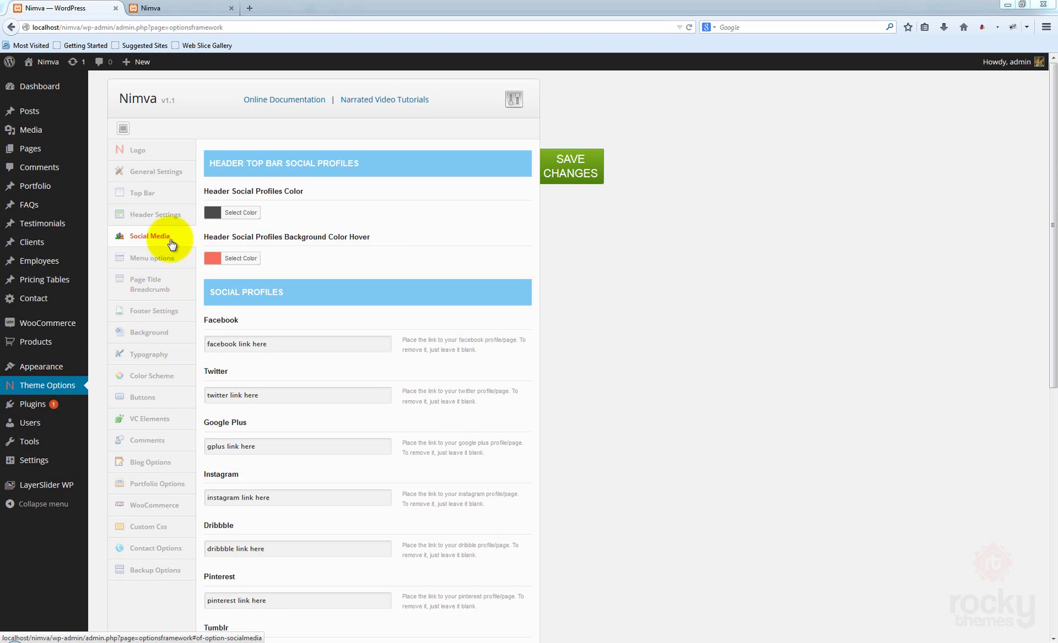
# View the live Nimva homepage and its current row of top-bar social icons
pyautogui.click(577, 270)
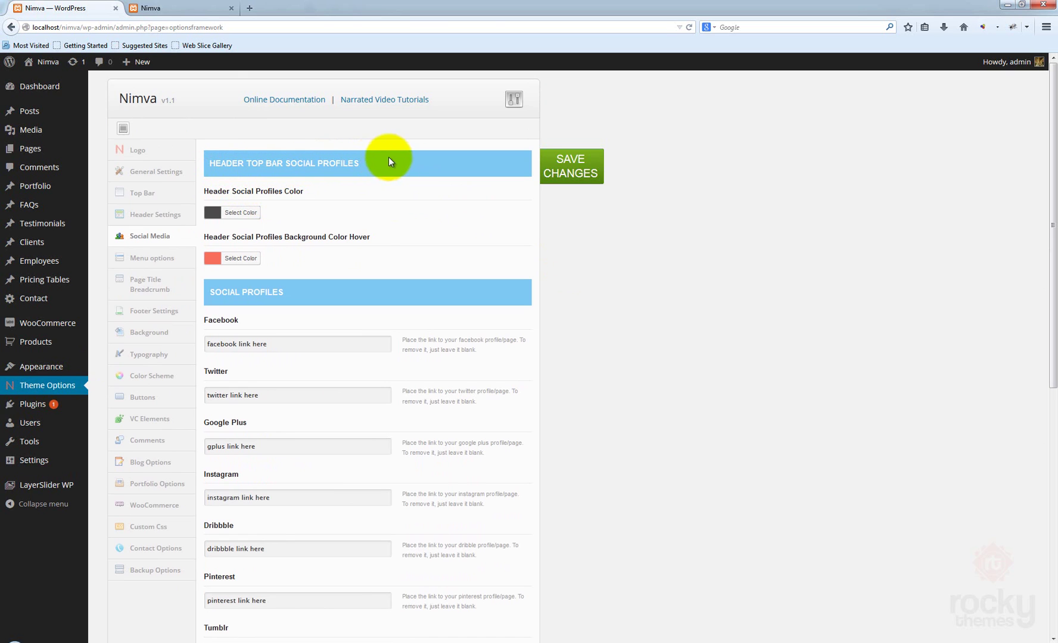
pyautogui.click(177, 6)
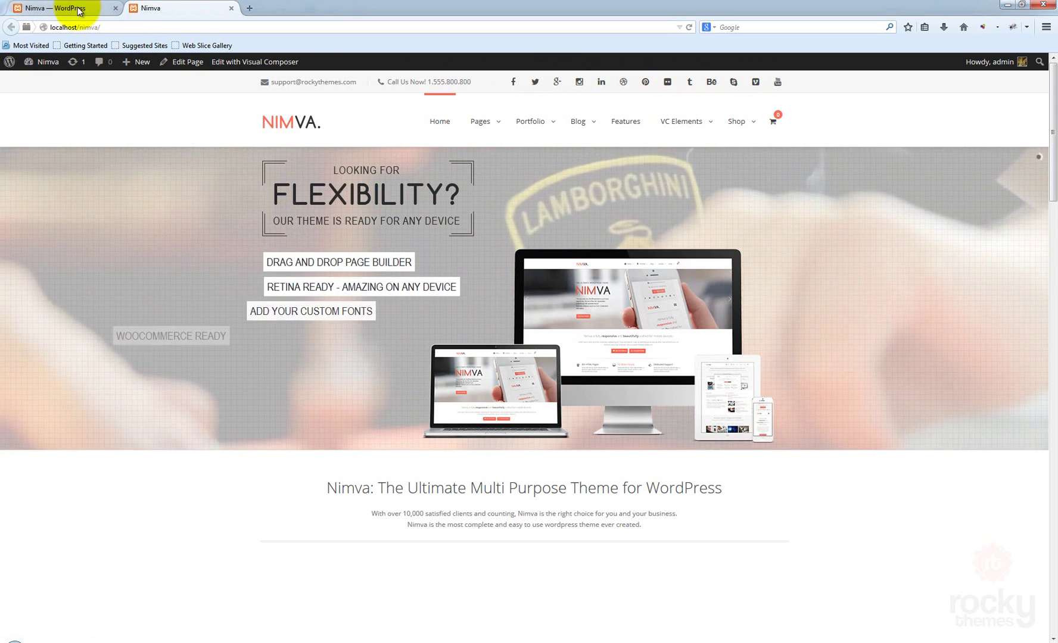
# Go back to the 'Nimva — WordPress' admin tab showing Theme Options > Social Media
pyautogui.click(79, 10)
# Set Header Social Profiles Color to a light purple, #ac76e2
pyautogui.click(592, 292)
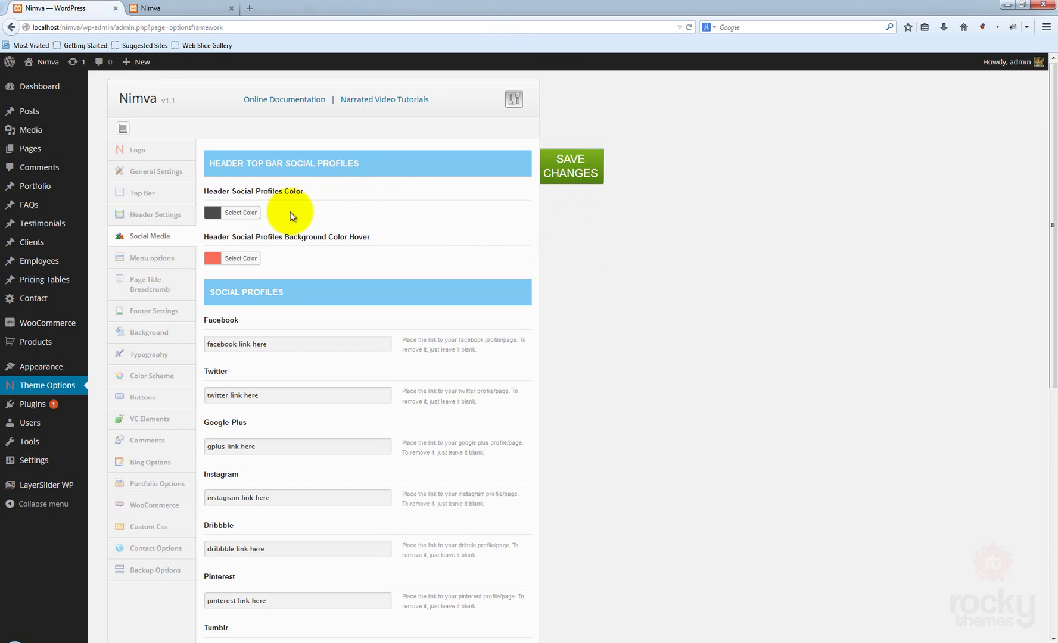
pyautogui.click(212, 213)
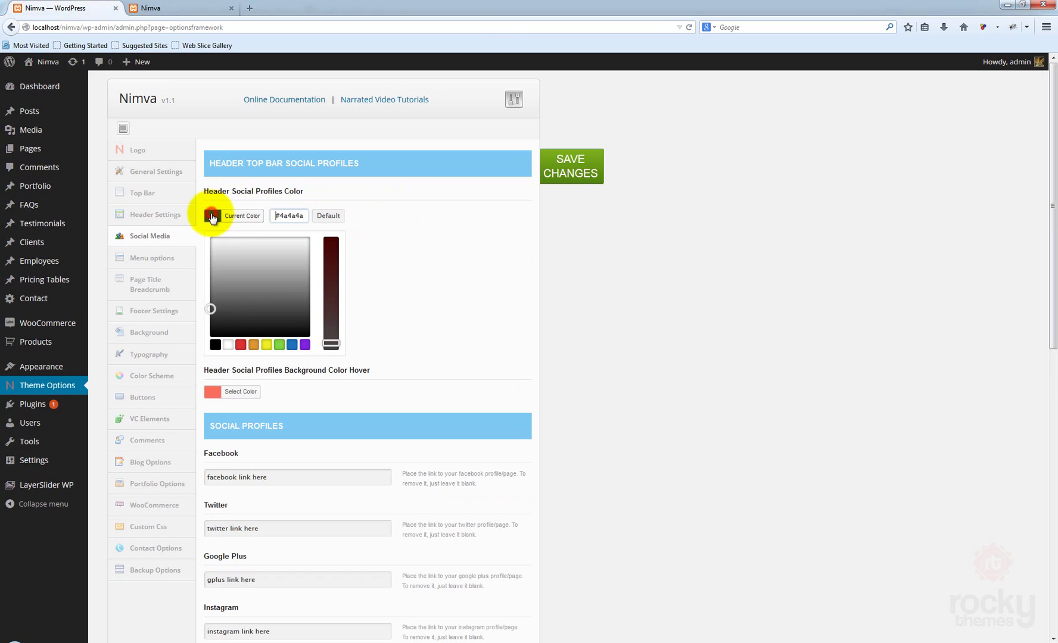
pyautogui.moveTo(215, 305); pyautogui.dragTo(247, 274)
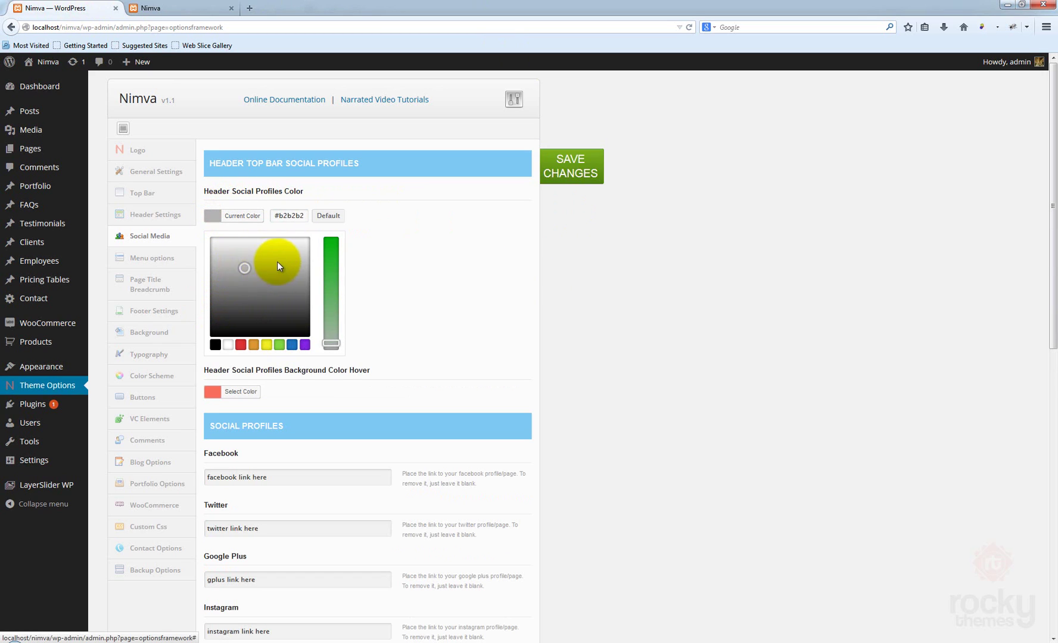
pyautogui.moveTo(247, 274); pyautogui.dragTo(244, 268)
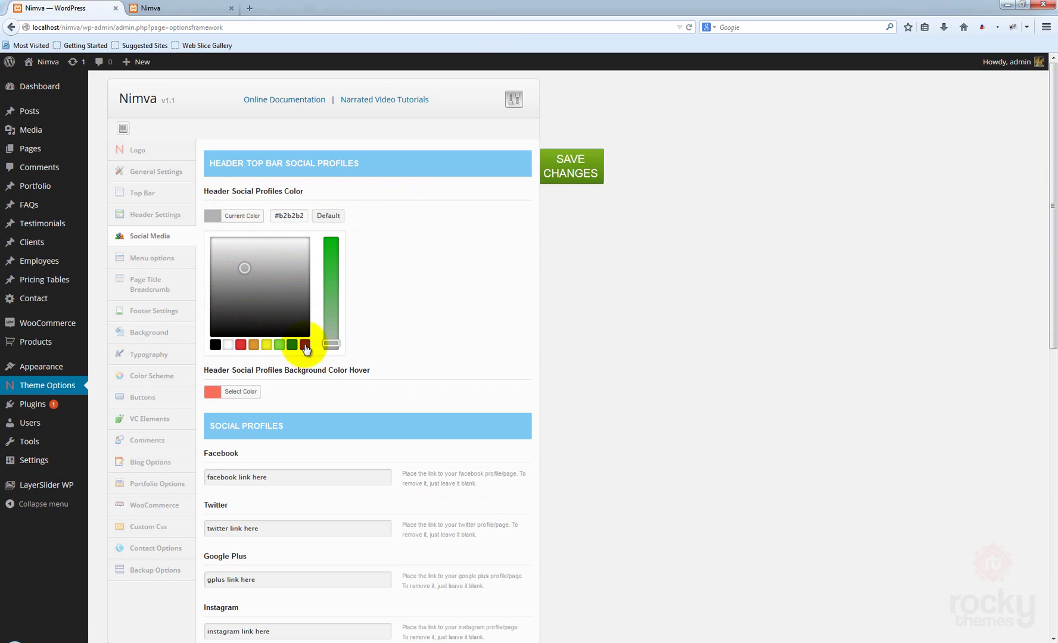
pyautogui.click(305, 345)
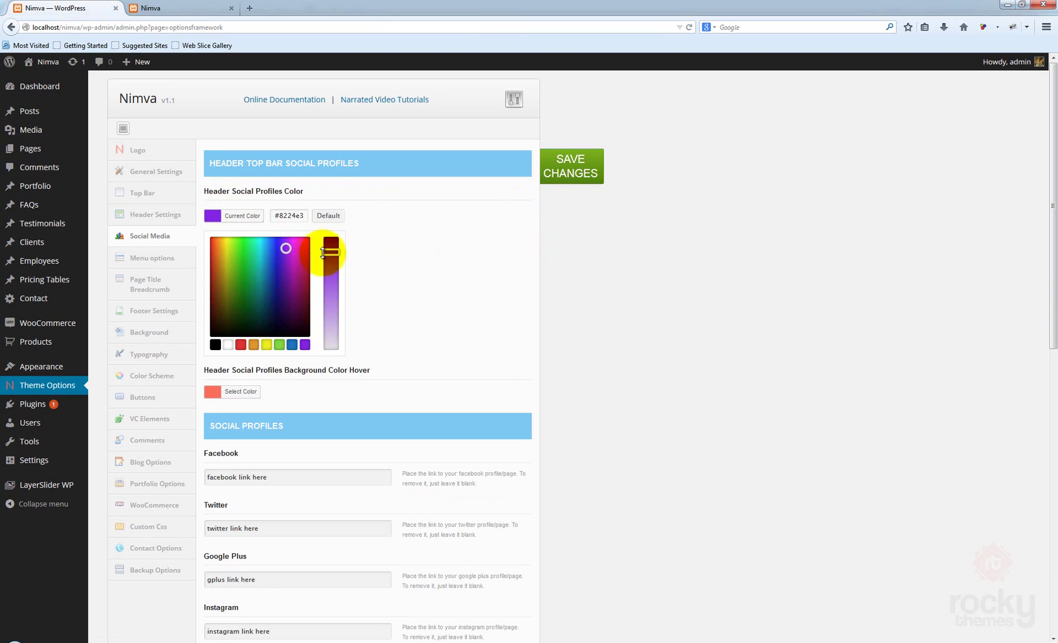
pyautogui.moveTo(331, 265); pyautogui.dragTo(331, 295)
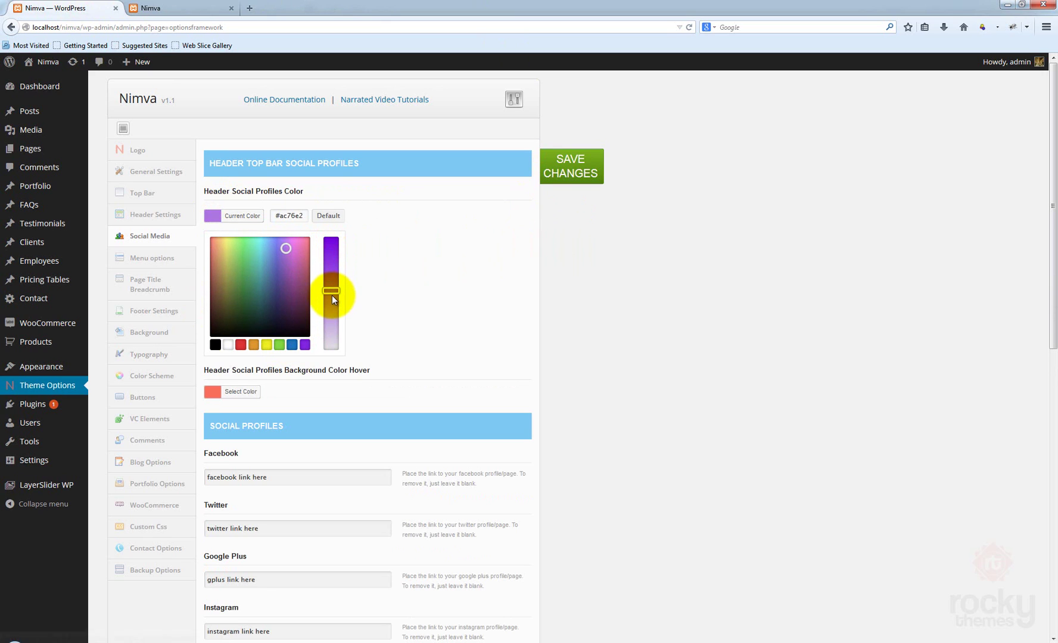
pyautogui.click(422, 282)
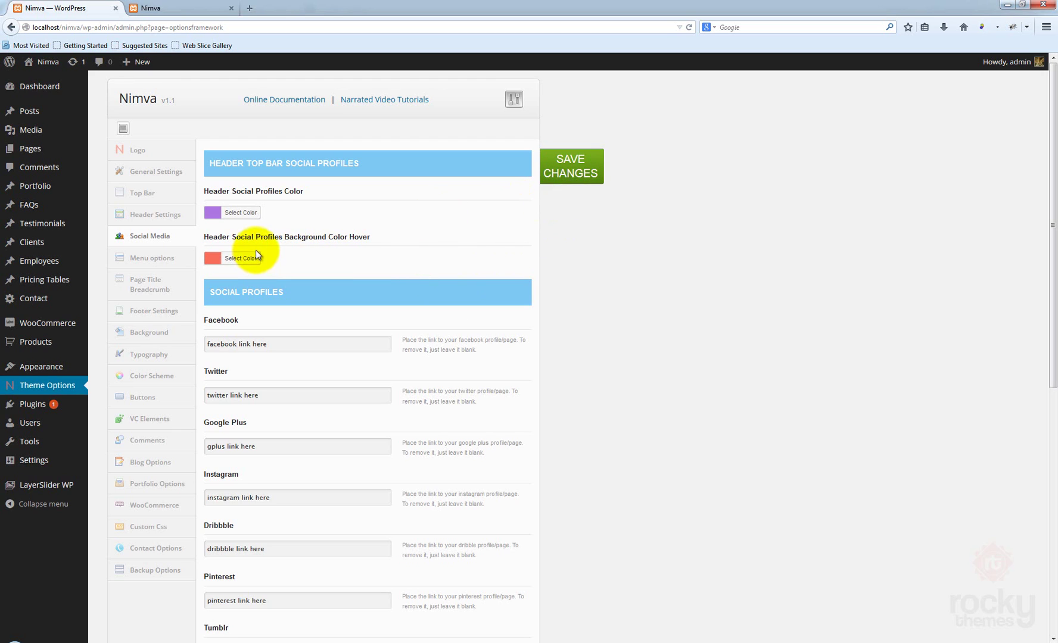
# Copy #ac76e2 into the social icons' Background Color Hover
pyautogui.click(213, 258)
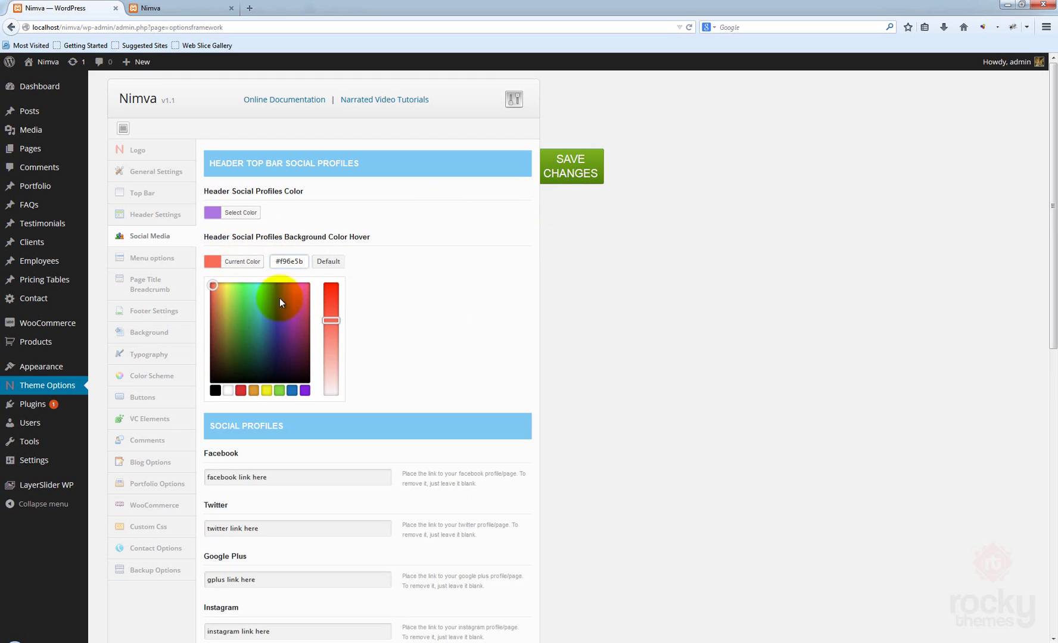
pyautogui.click(214, 212)
pyautogui.moveTo(278, 213); pyautogui.dragTo(337, 215)
pyautogui.hotkey('ctrl', 'c')
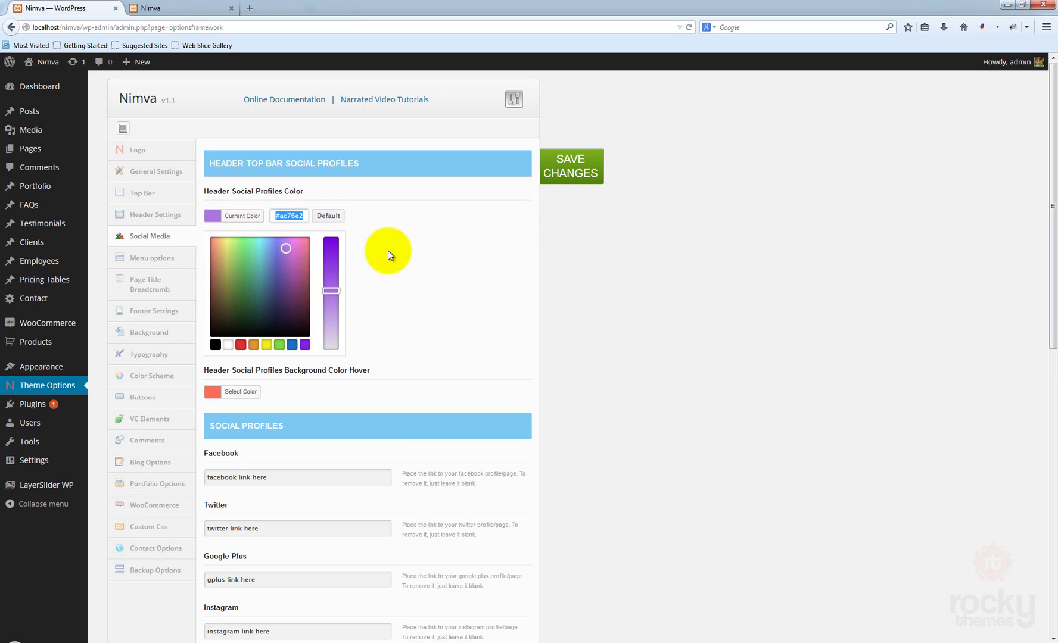
pyautogui.click(425, 220)
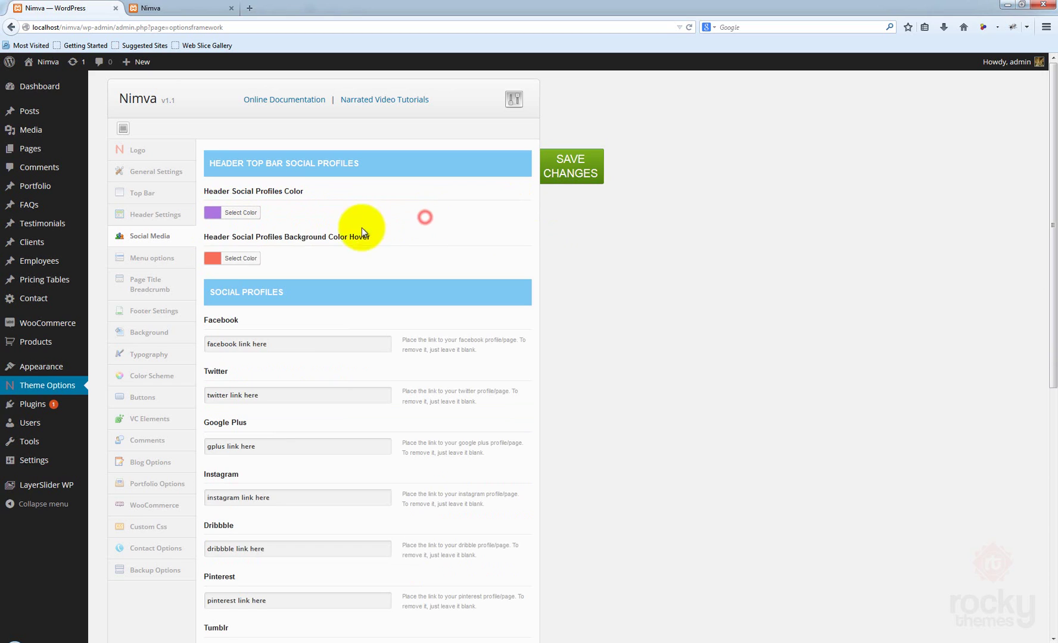
pyautogui.click(212, 261)
pyautogui.moveTo(277, 261); pyautogui.dragTo(302, 261)
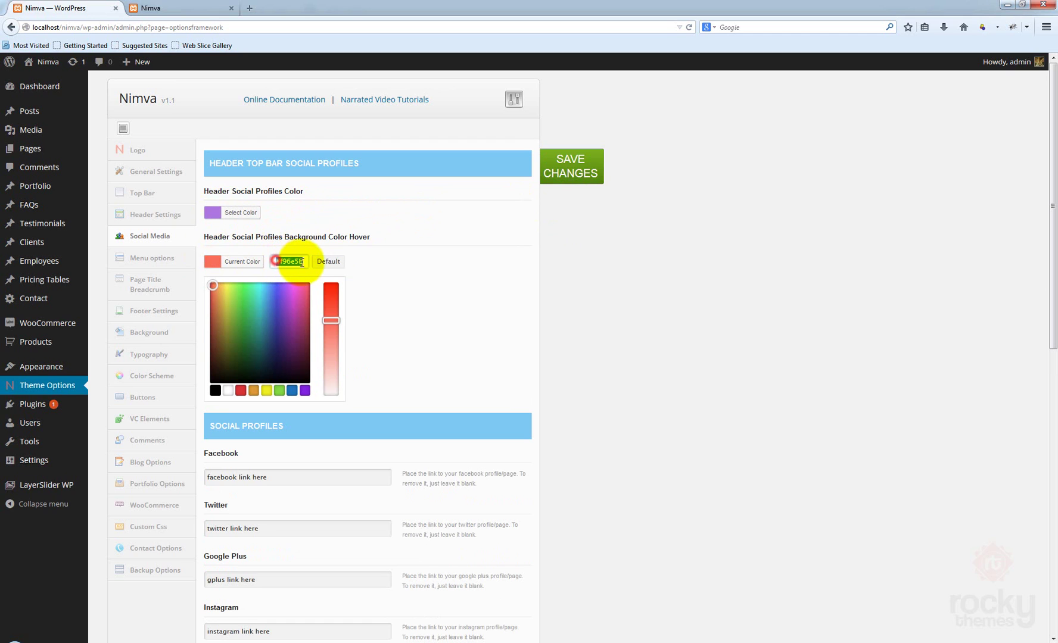
pyautogui.hotkey('ctrl', 'v')
pyautogui.click(402, 255)
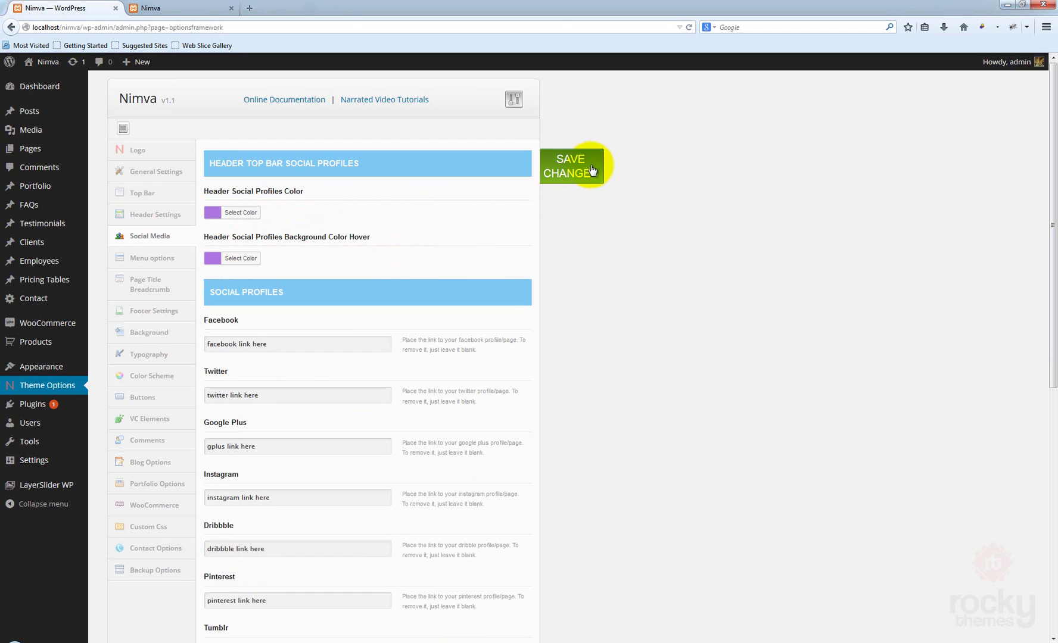
# Save the purple icon colours and reload the live homepage to confirm them
pyautogui.click(569, 167)
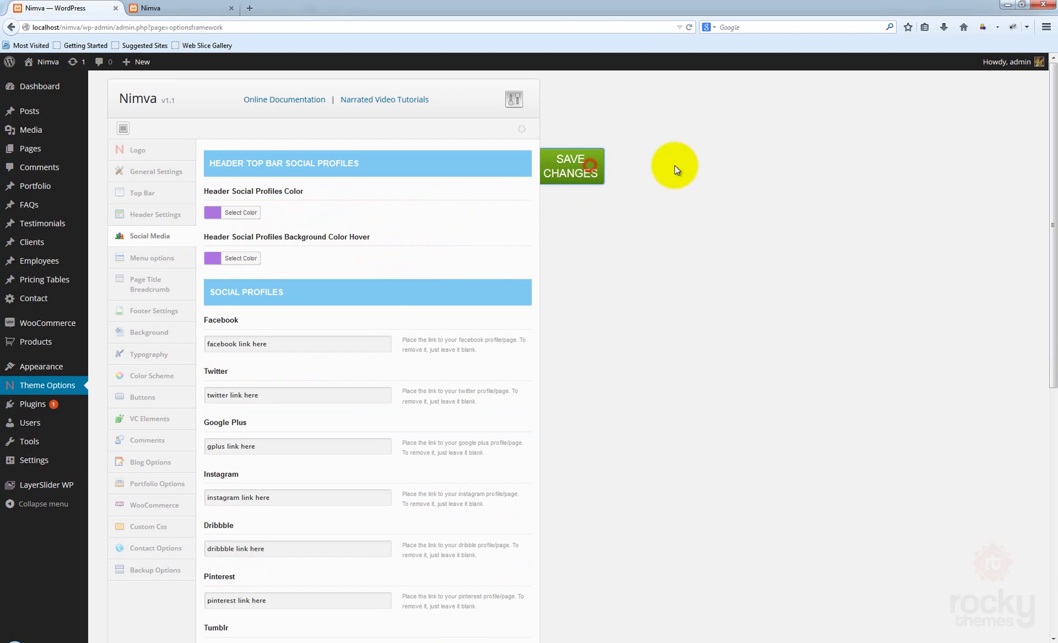
pyautogui.click(158, 8)
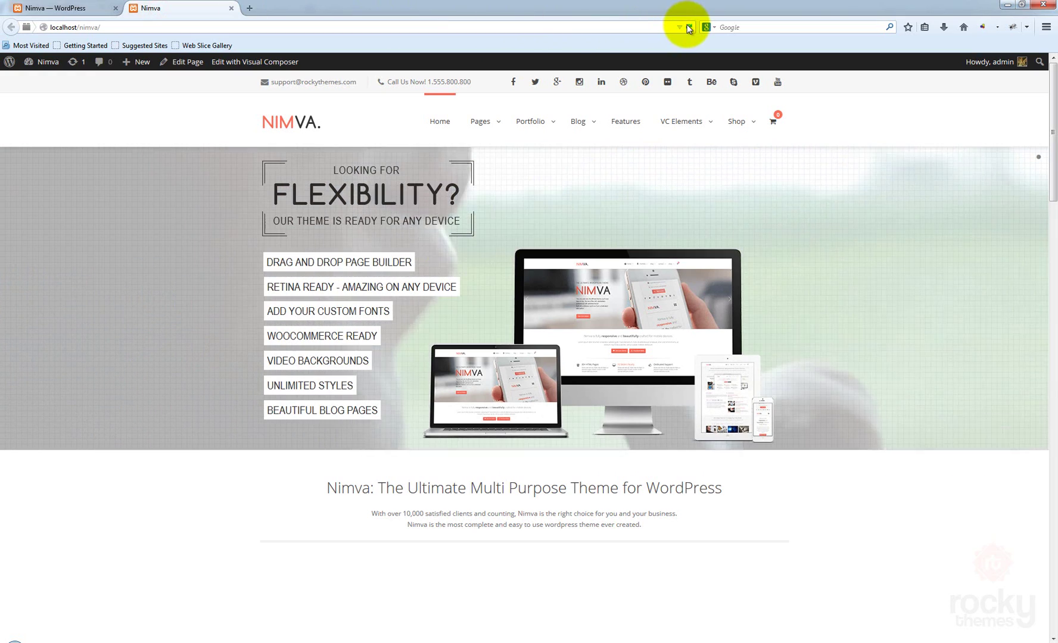
pyautogui.click(689, 27)
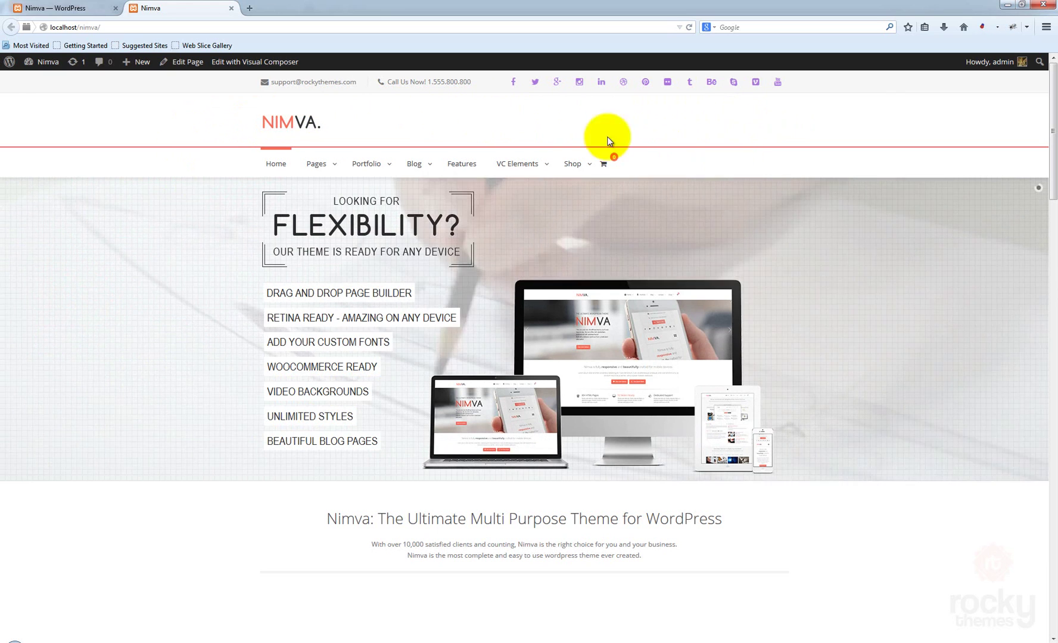
# Re-save the theme options from Header Settings and reload the live homepage
pyautogui.click(46, 12)
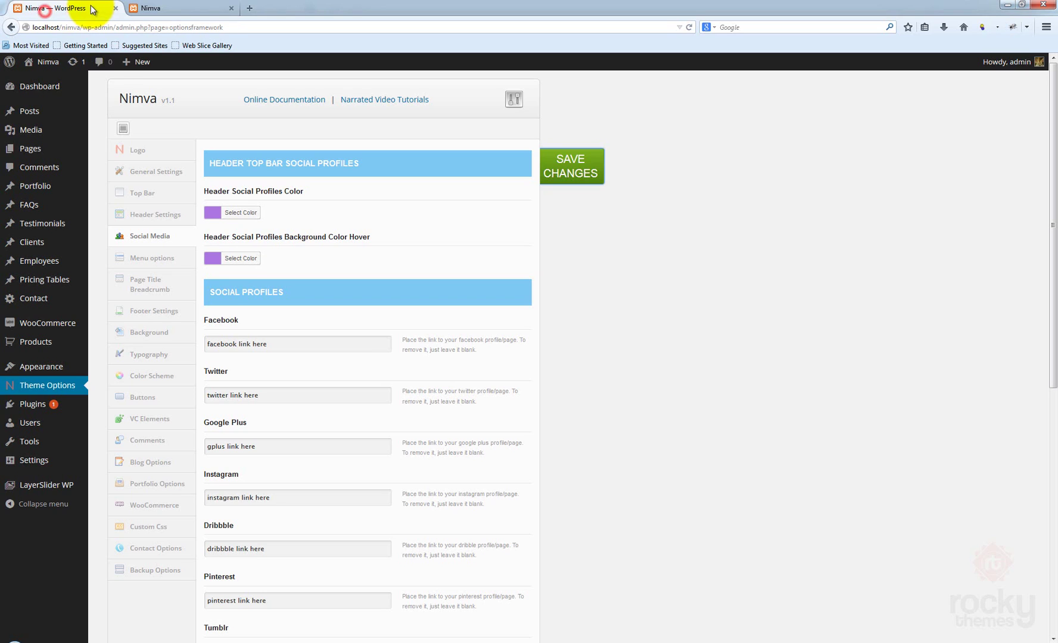
pyautogui.click(164, 215)
pyautogui.click(577, 179)
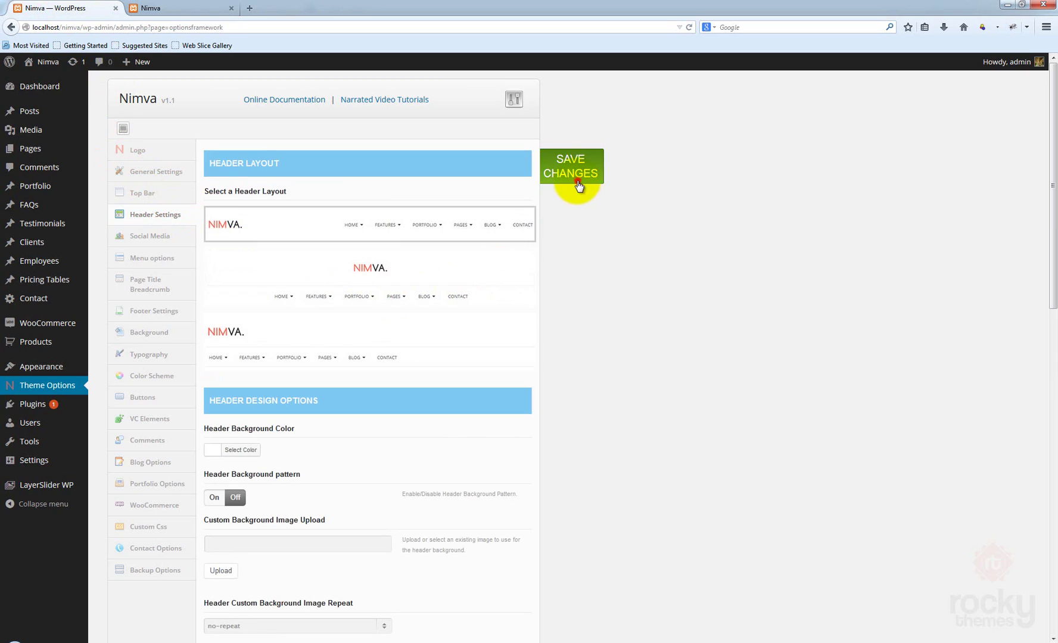
pyautogui.click(164, 8)
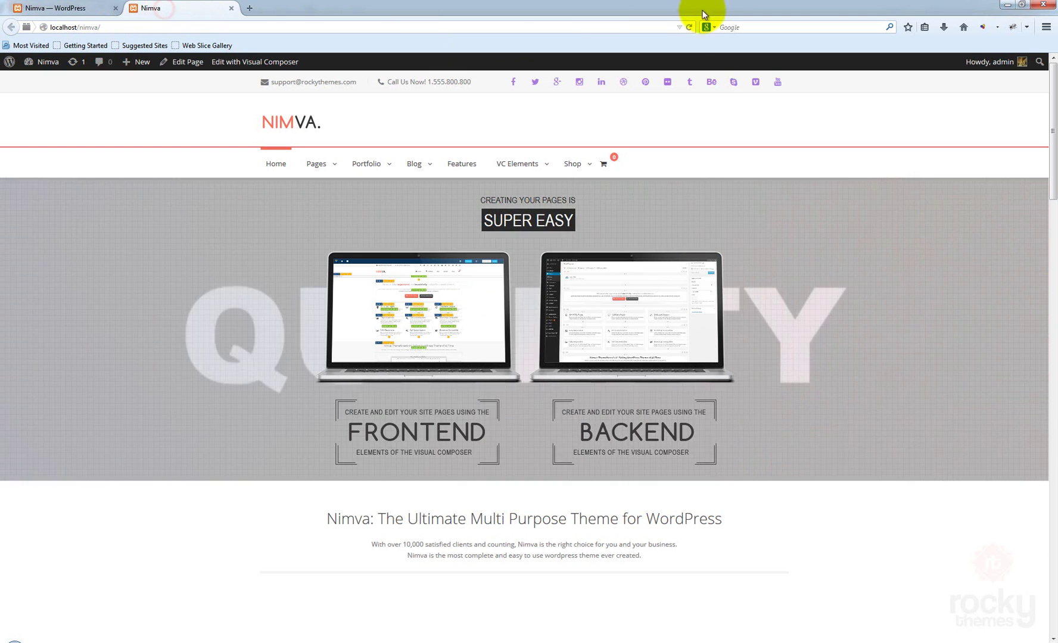
pyautogui.click(688, 27)
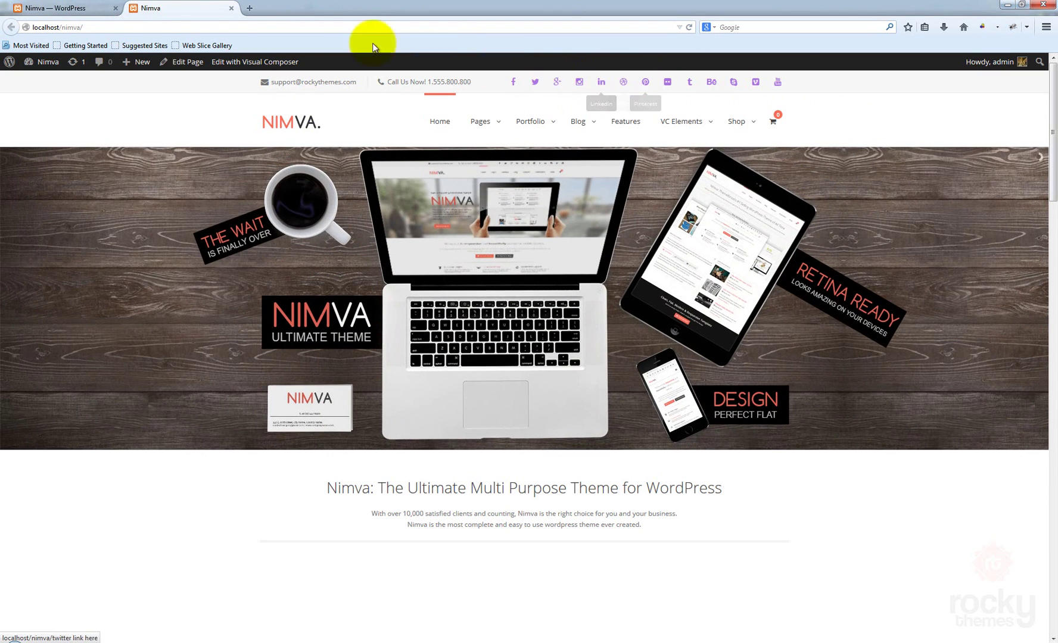
# Open Social Media options, review the Facebook link, and compare with the live top bar
pyautogui.click(89, 11)
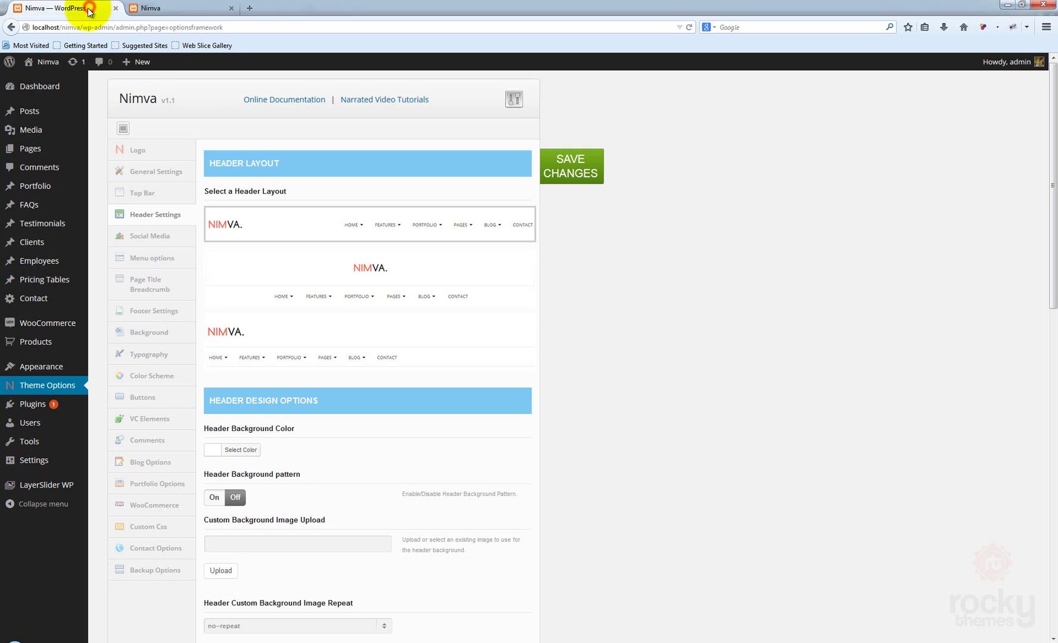
pyautogui.click(156, 236)
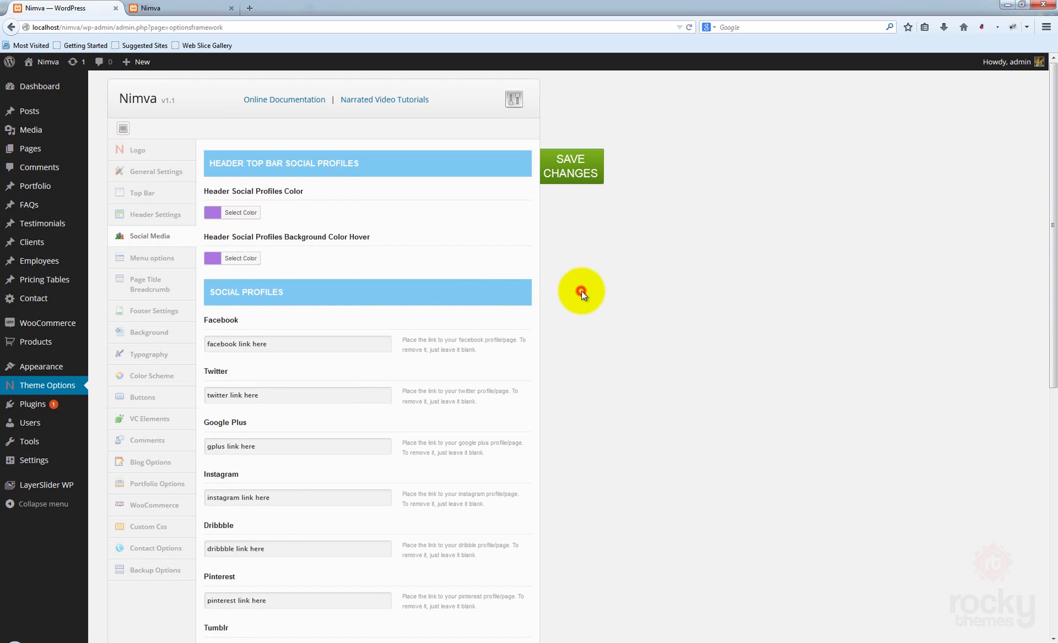
pyautogui.scroll(-5, 581, 290)
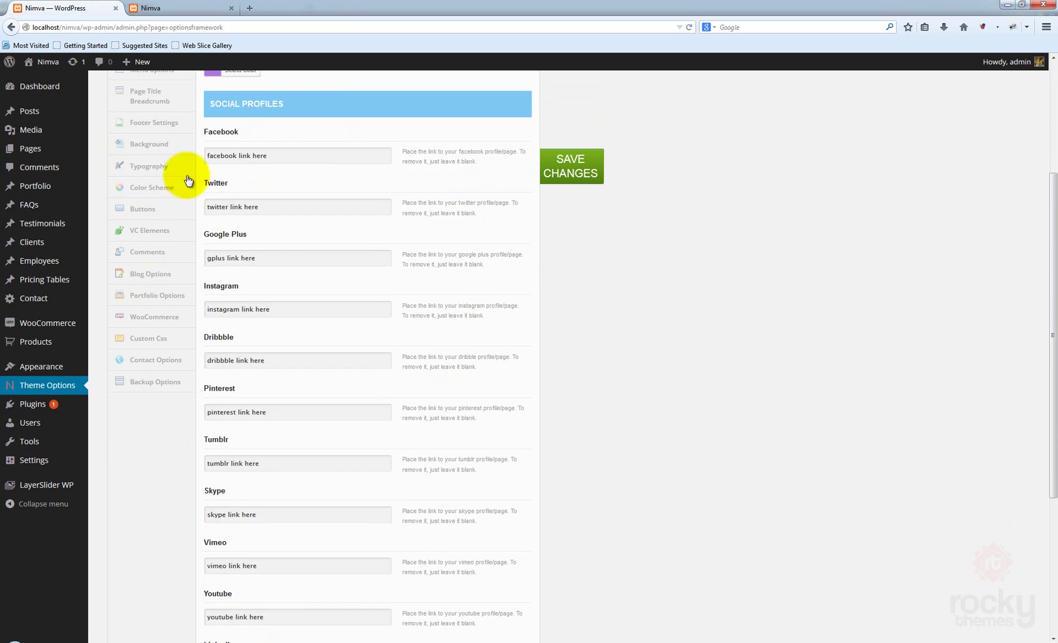
pyautogui.moveTo(295, 154); pyautogui.dragTo(207, 155)
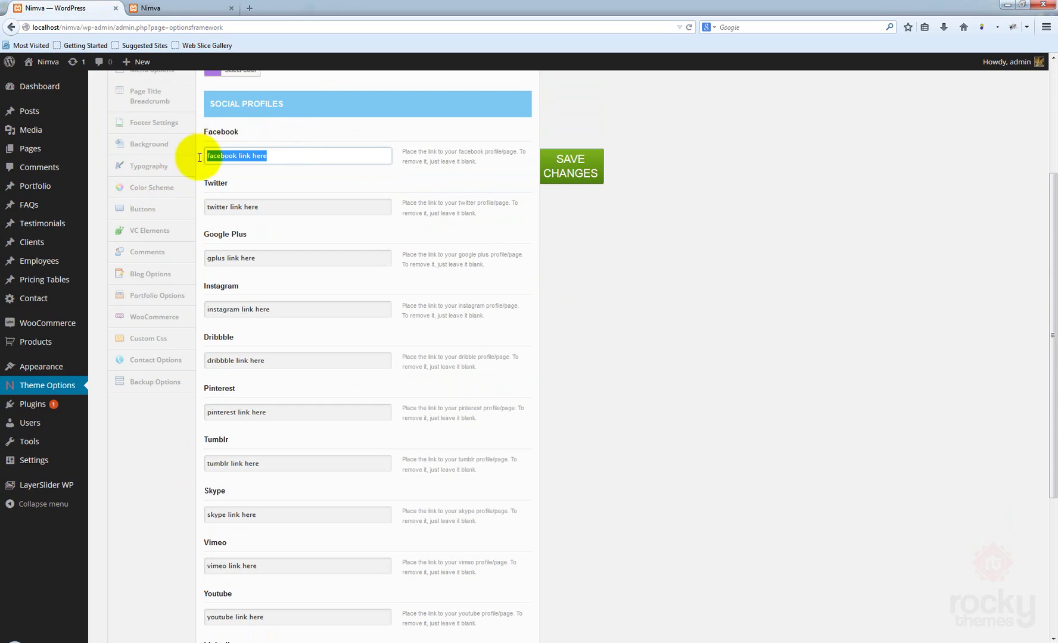
pyautogui.click(285, 172)
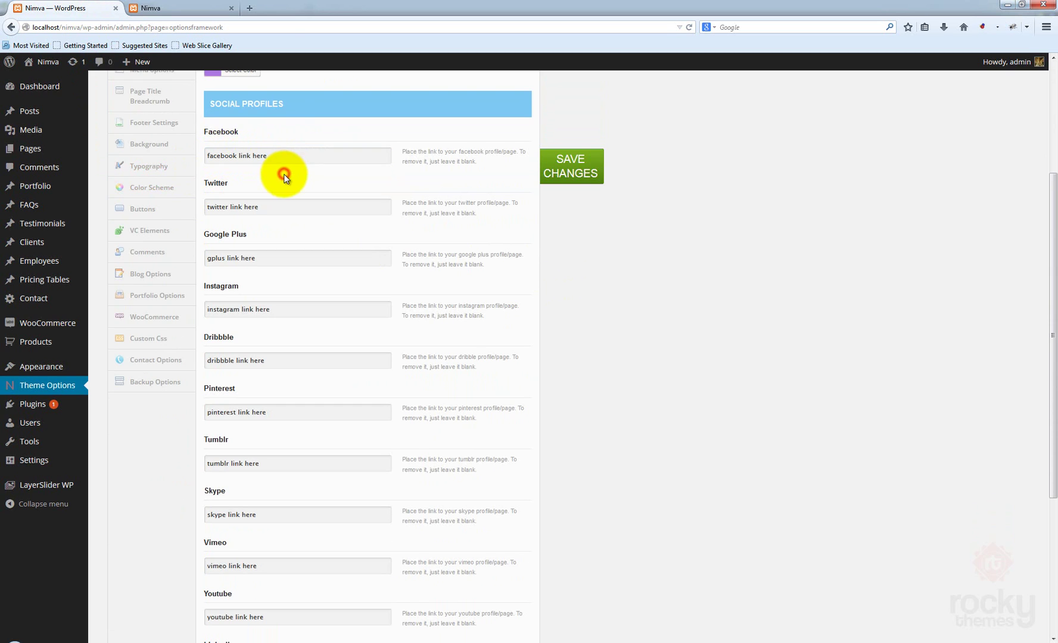
pyautogui.click(190, 11)
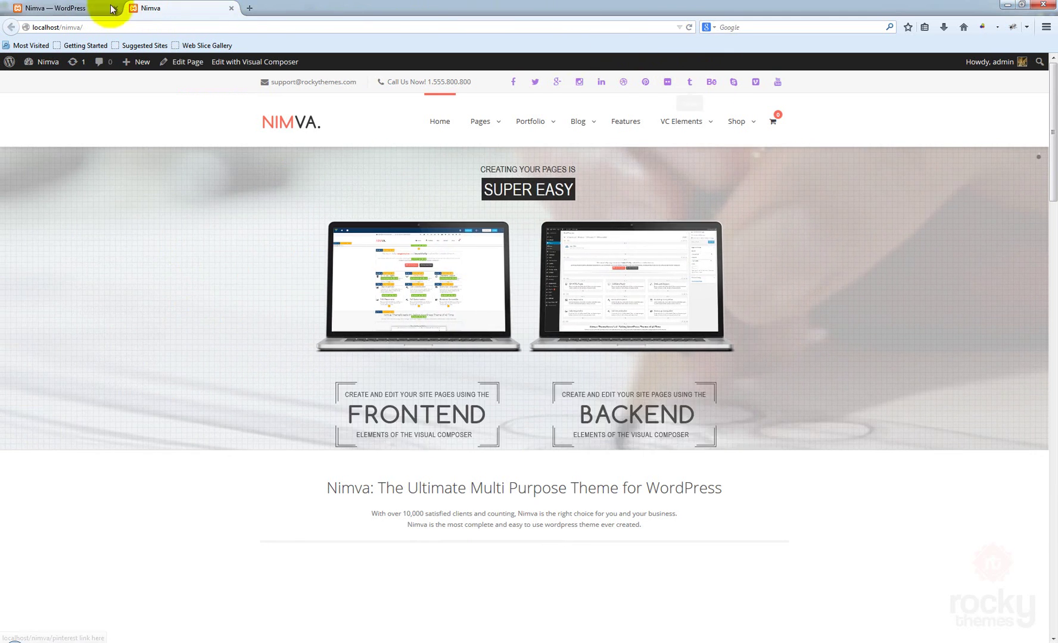
pyautogui.click(82, 9)
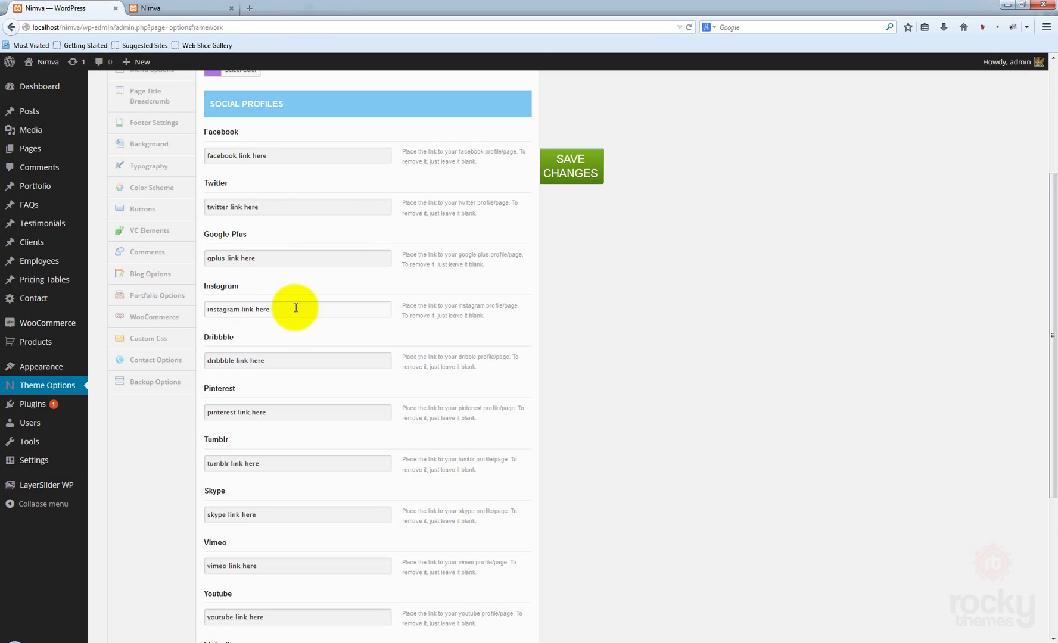
# Clear the Dribbble, Tumblr, Skype, Vimeo, Youtube and Behance profile link fields
pyautogui.tripleClick(275, 357)
pyautogui.press('BackSpace')
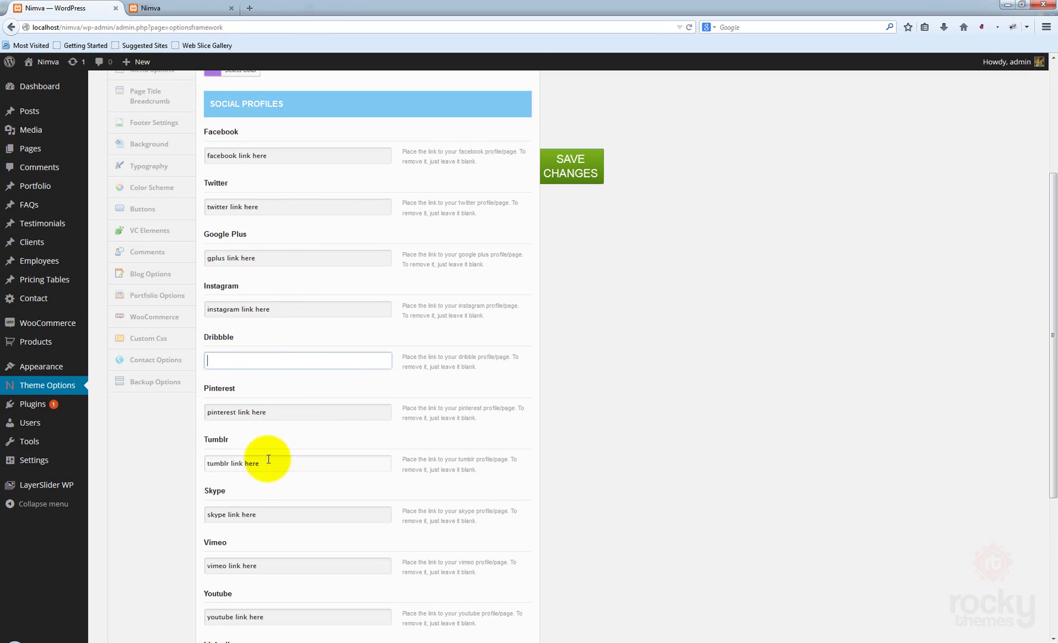
pyautogui.tripleClick(265, 461)
pyautogui.tripleClick(259, 514)
pyautogui.press('BackSpace')
pyautogui.scroll(-3, 327, 482)
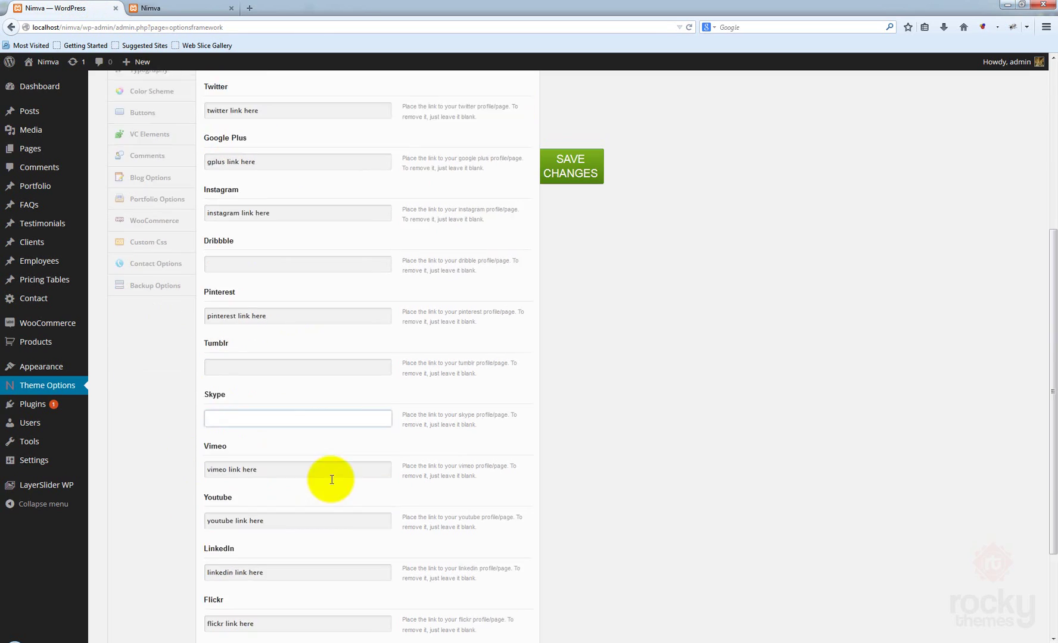
pyautogui.tripleClick(271, 377)
pyautogui.press('BackSpace')
pyautogui.tripleClick(268, 428)
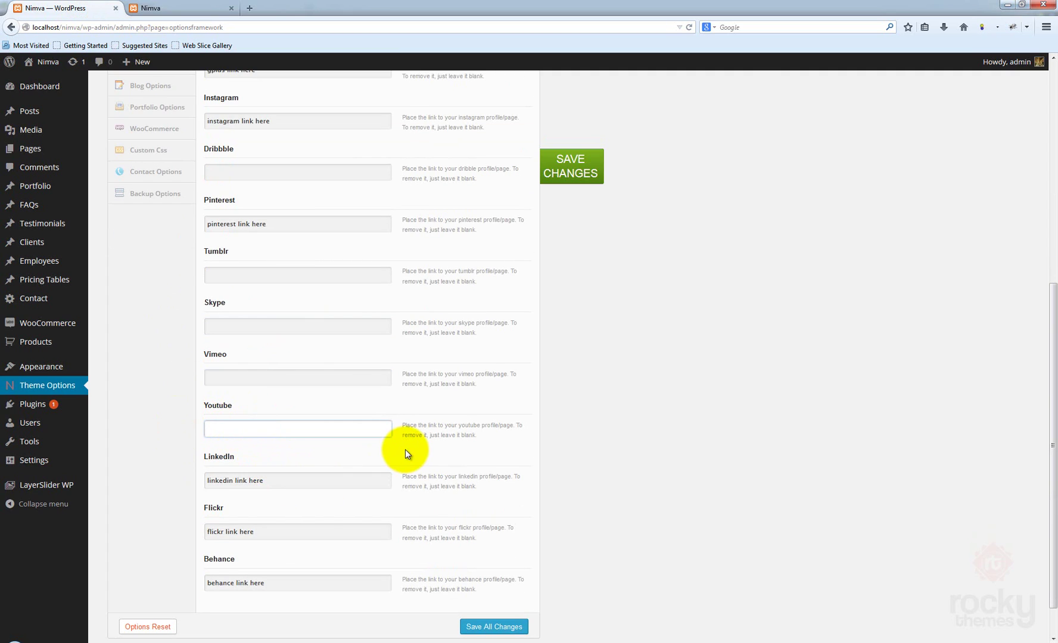
pyautogui.tripleClick(238, 582)
pyautogui.press('BackSpace')
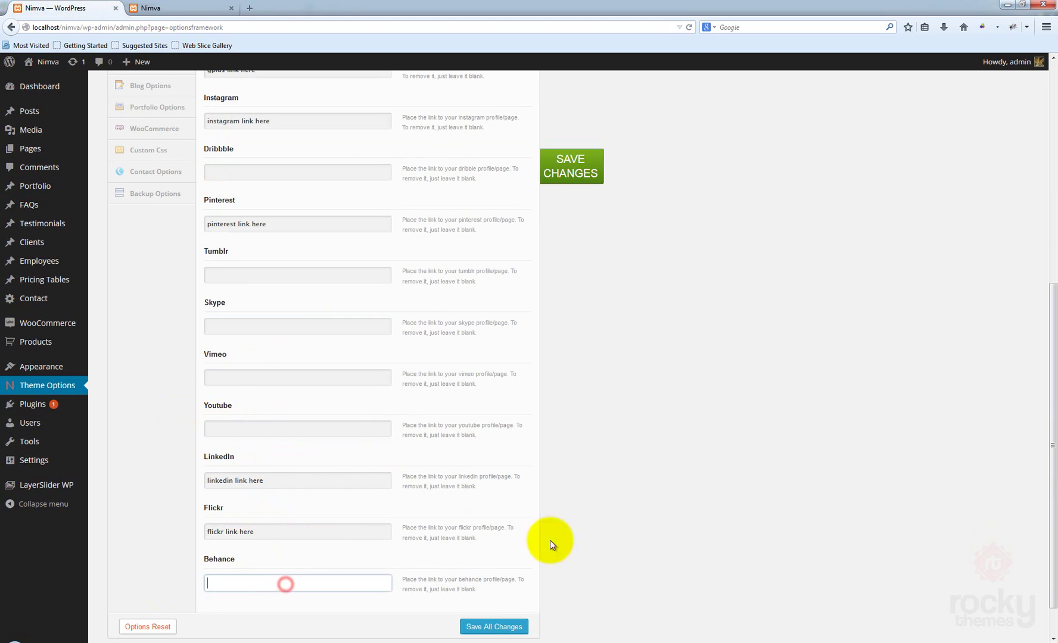
pyautogui.click(614, 510)
# Save the Social Media options with the emptied profile links
pyautogui.scroll(2, 350, 398)
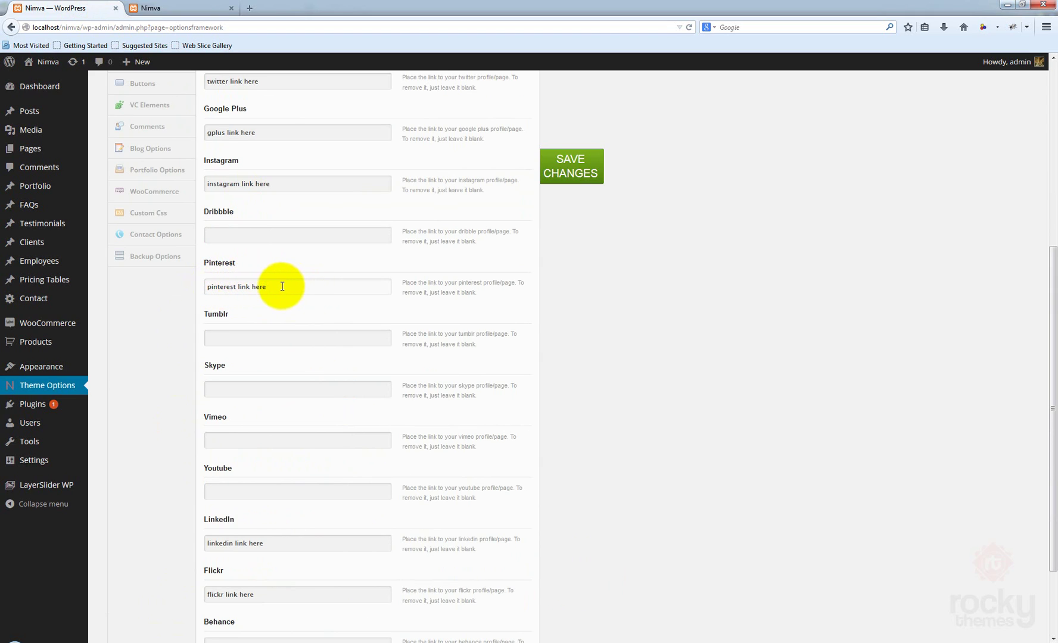
pyautogui.scroll(3, 469, 280)
pyautogui.scroll(1, 436, 356)
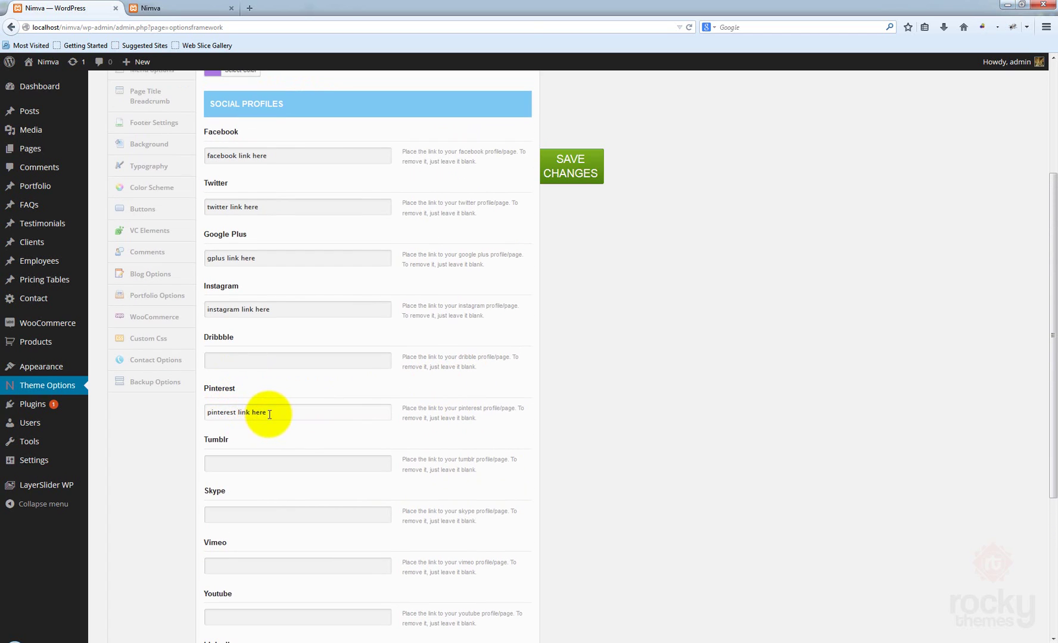
pyautogui.click(558, 173)
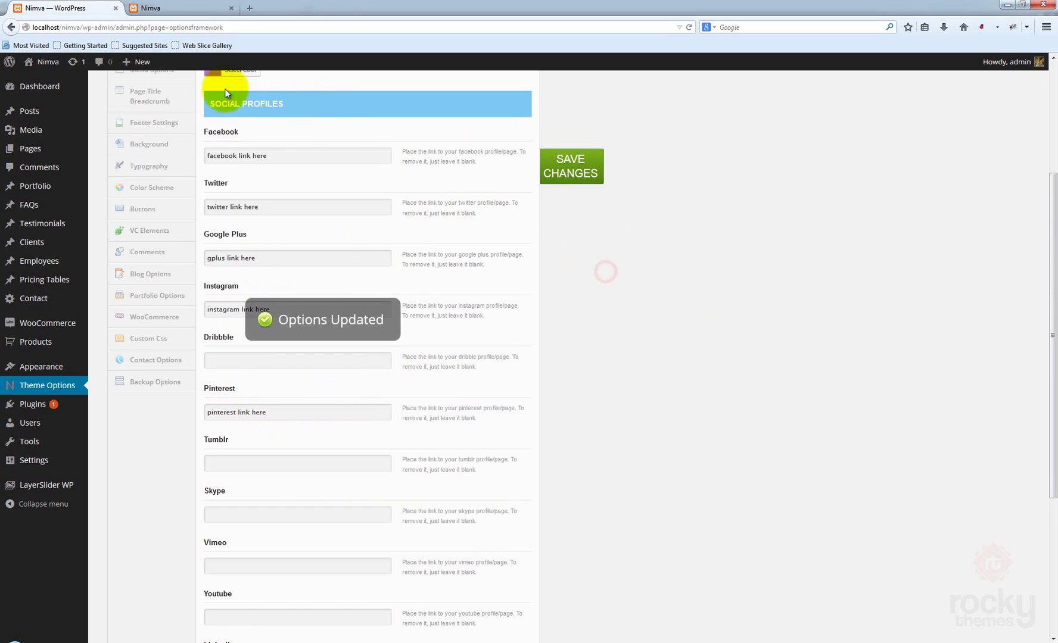
pyautogui.click(168, 10)
pyautogui.click(688, 26)
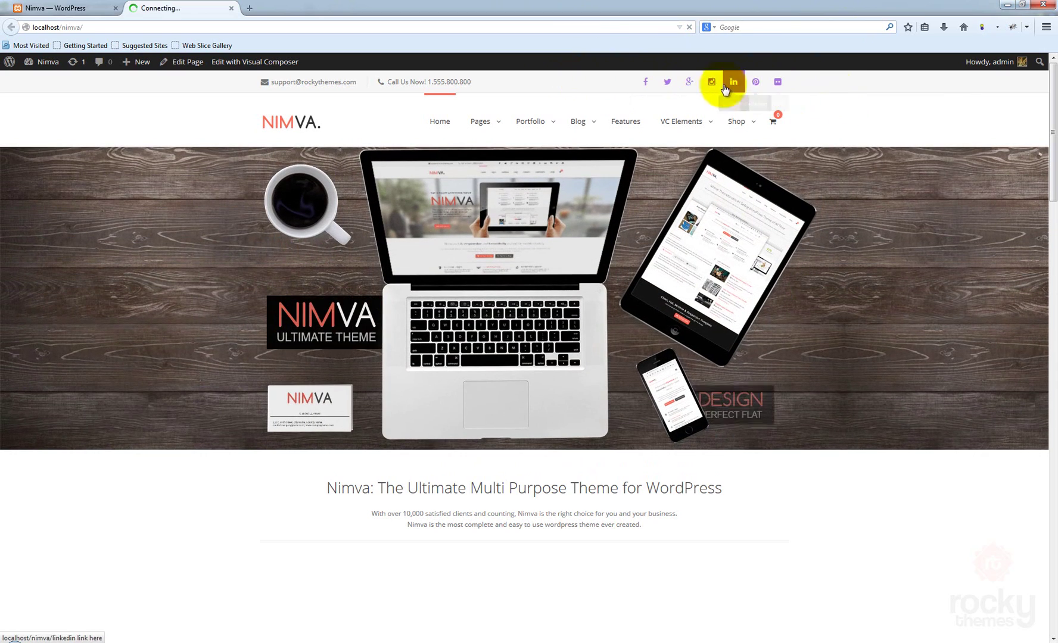
pyautogui.click(46, 8)
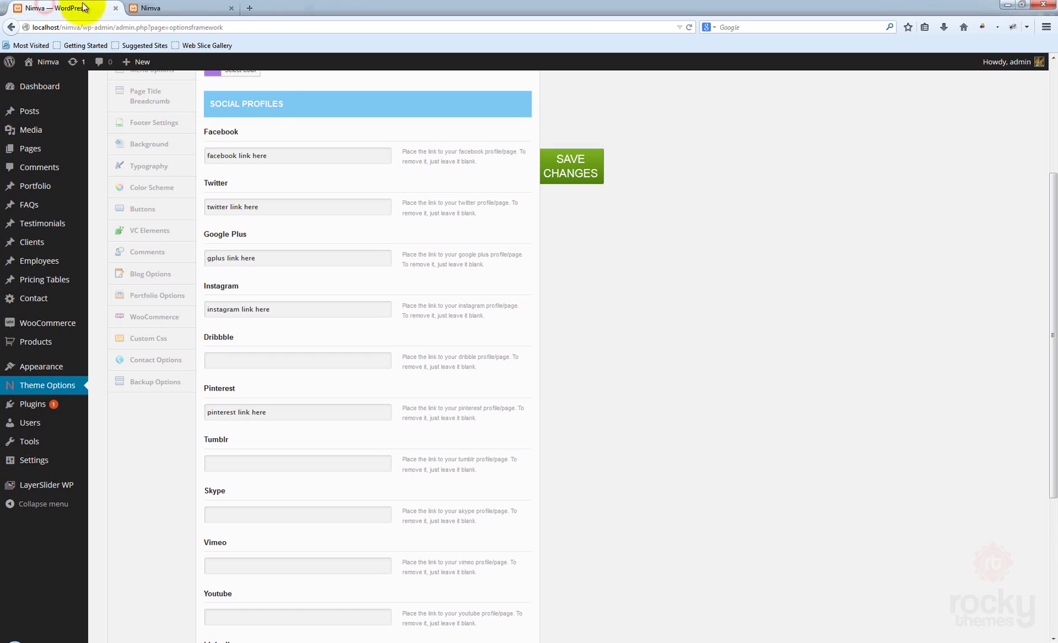
pyautogui.scroll(3, 565, 231)
pyautogui.scroll(3, 566, 231)
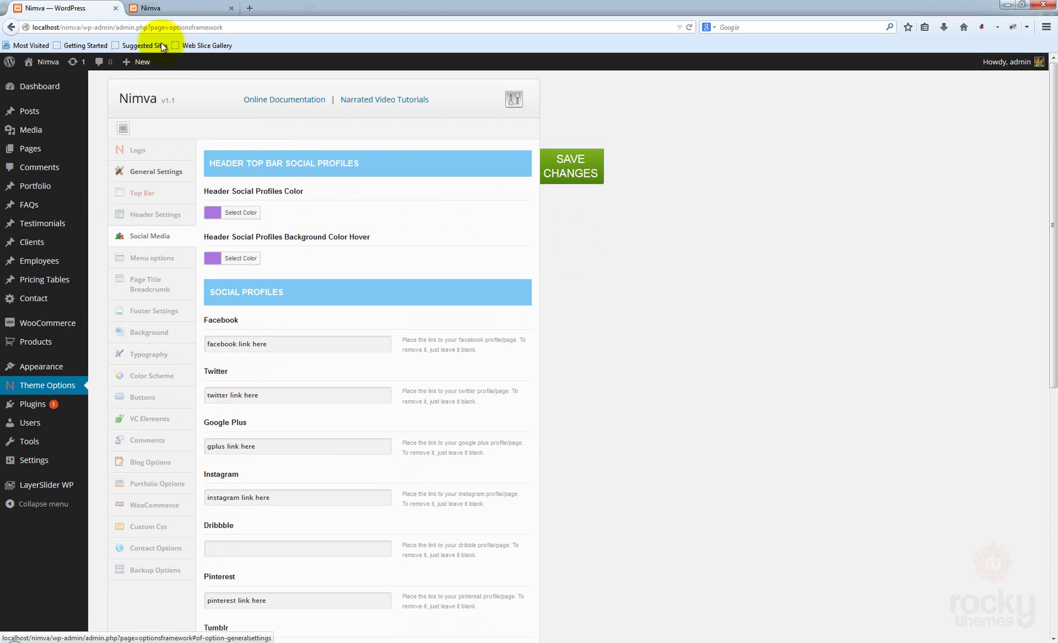
pyautogui.click(179, 8)
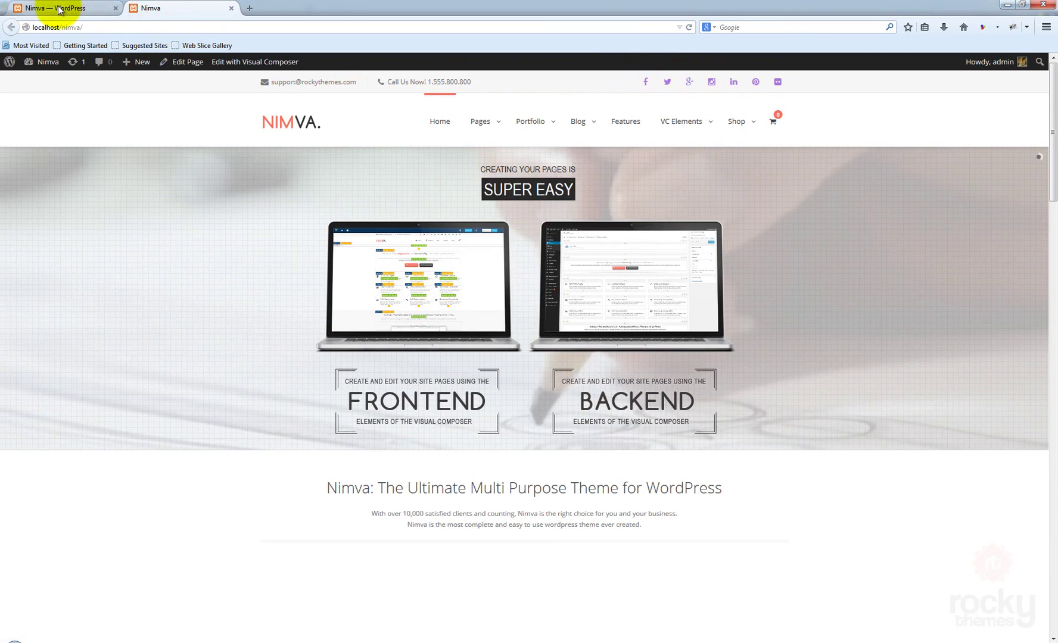
pyautogui.click(59, 7)
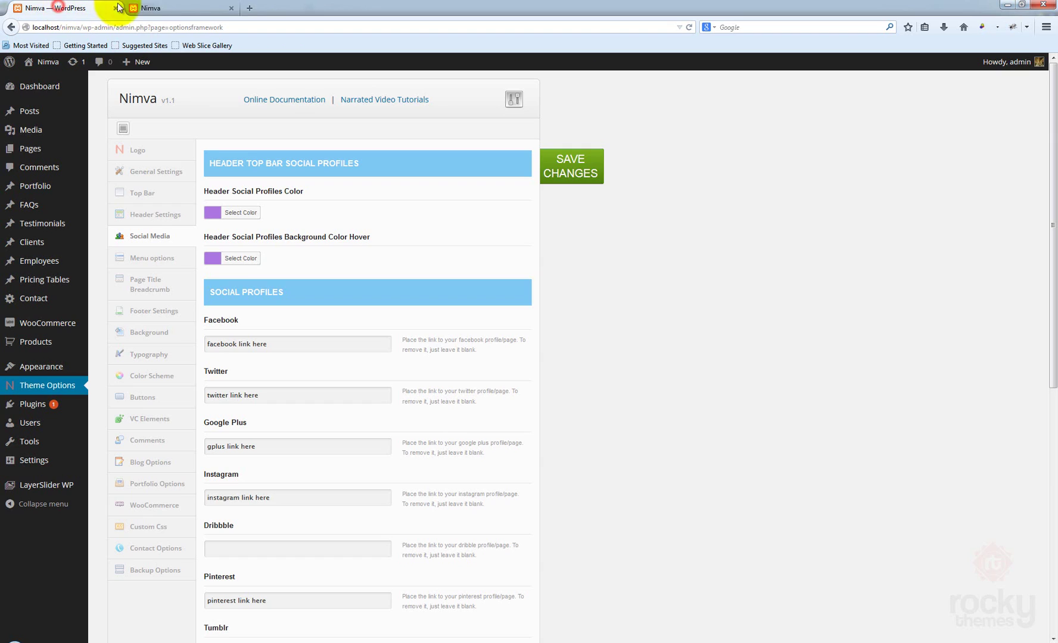
pyautogui.click(144, 198)
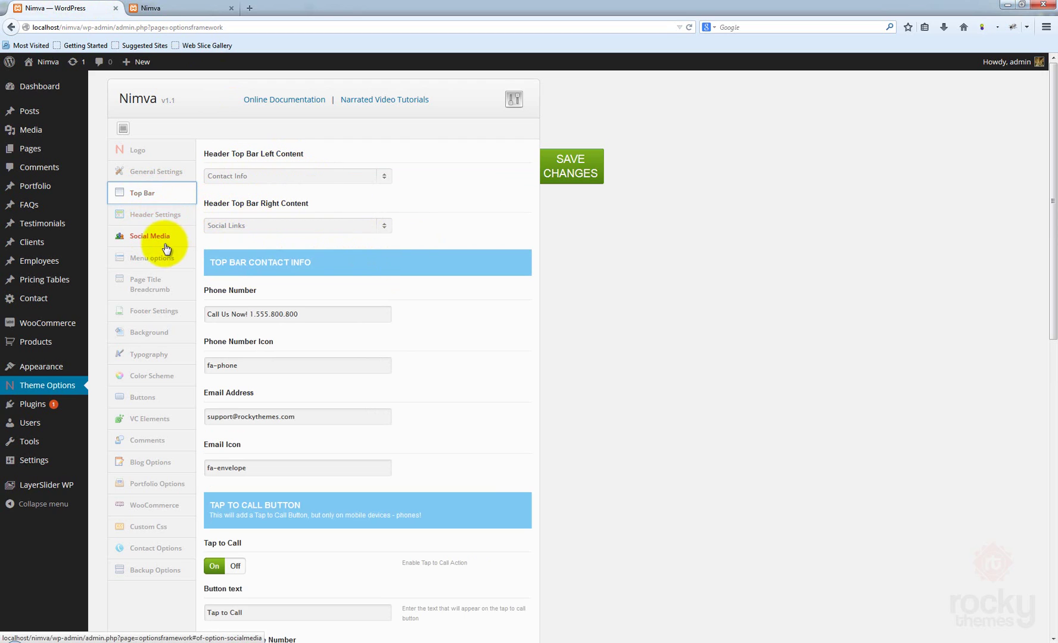
pyautogui.click(150, 235)
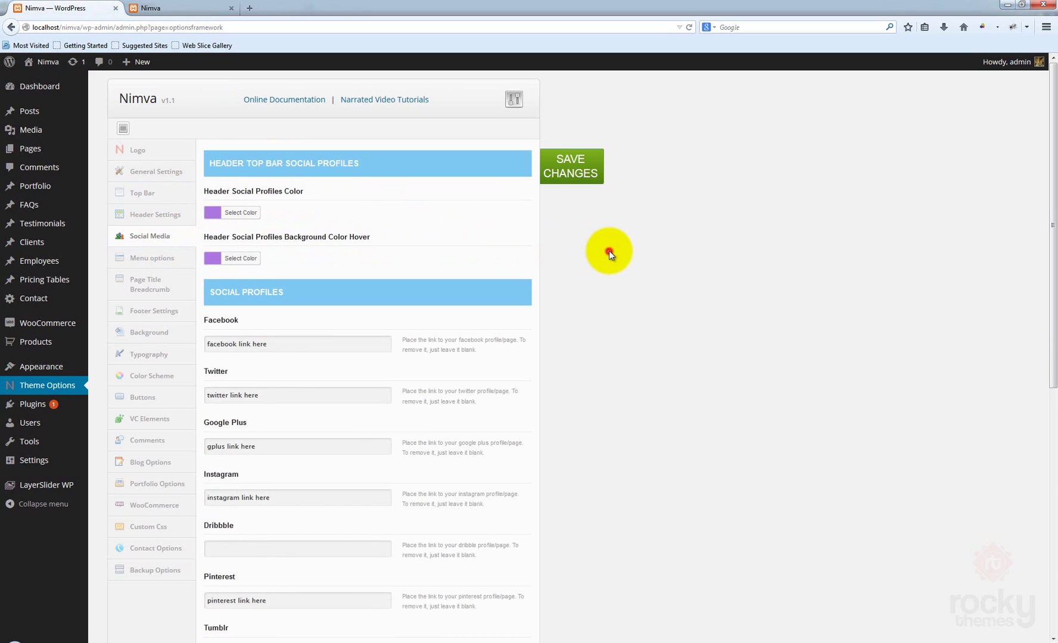